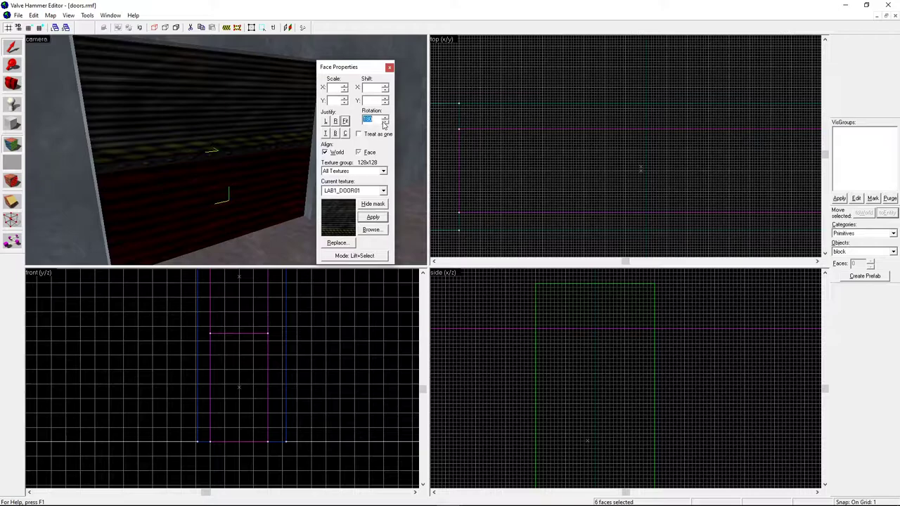
Finish editing the face properties and give the upper func_door half the name "door".
click(389, 67)
click(264, 196)
click(12, 83)
drag(226, 150, 226, 150)
click(14, 47)
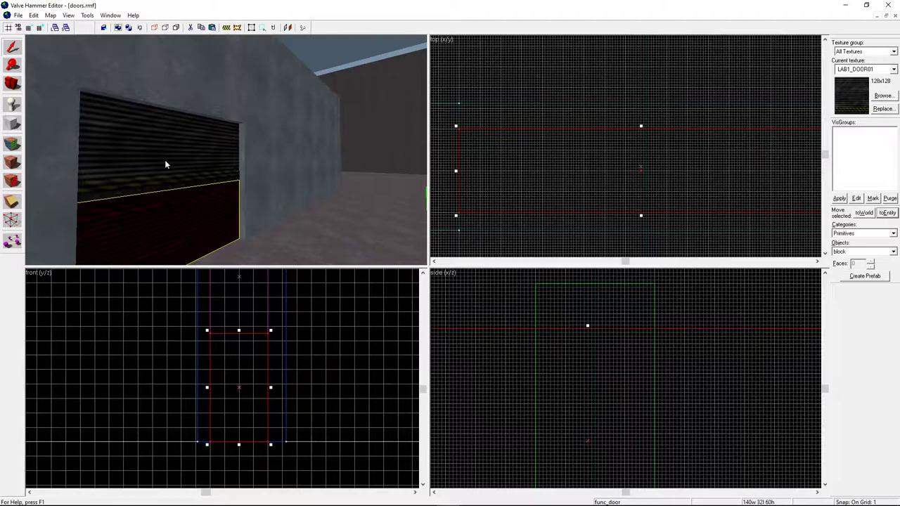
click(169, 168)
right_click(570, 186)
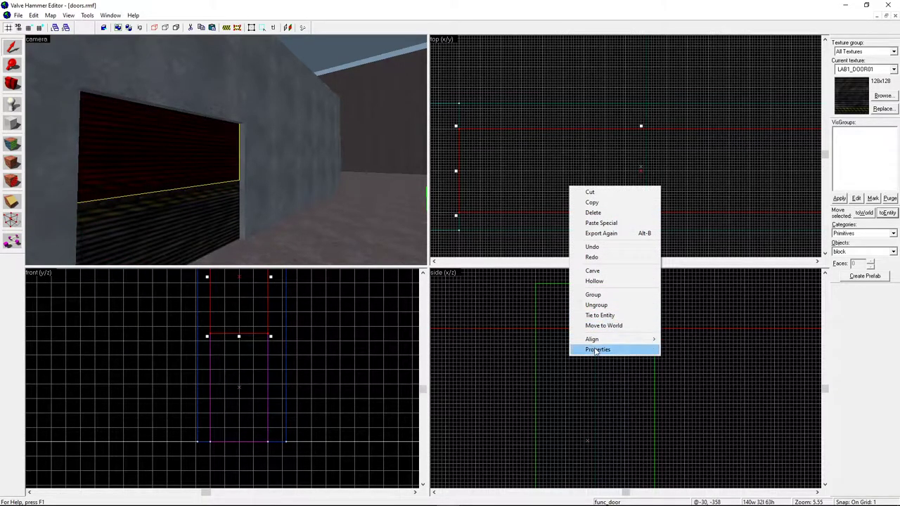
click(597, 349)
click(391, 260)
text(door)
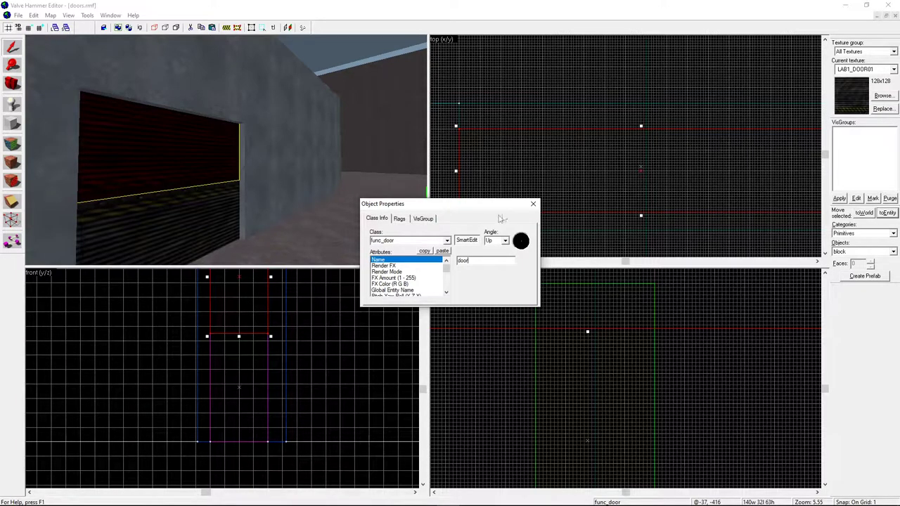
click(533, 204)
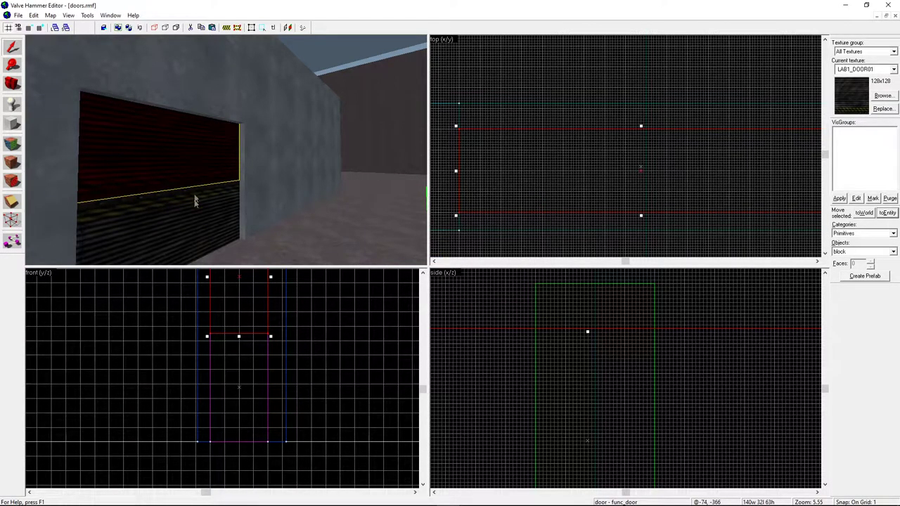
right_click(498, 170)
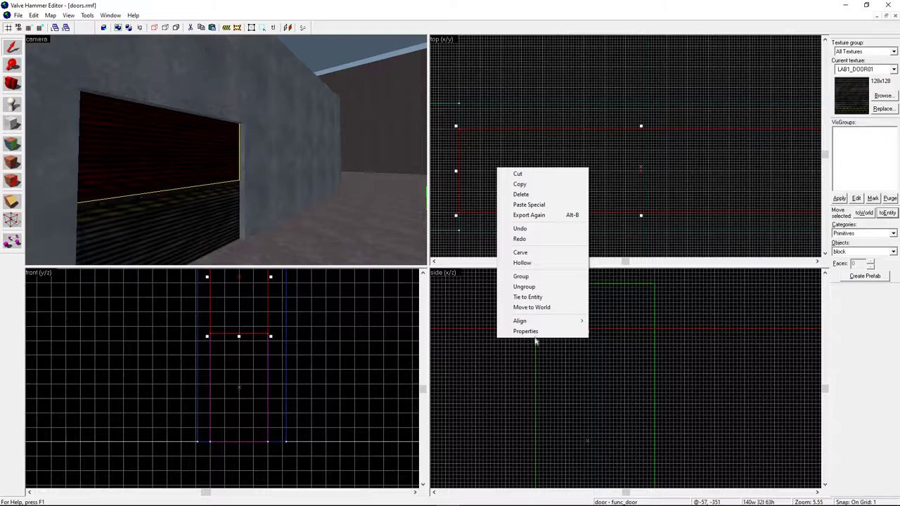
click(527, 331)
click(533, 205)
Name the lower func_door half "door" and set its angle to Down.
right_click(235, 369)
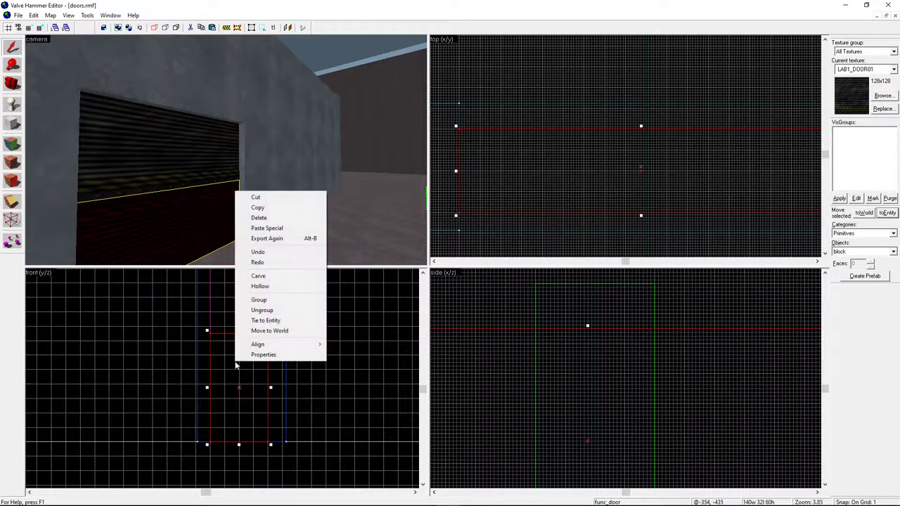
click(243, 354)
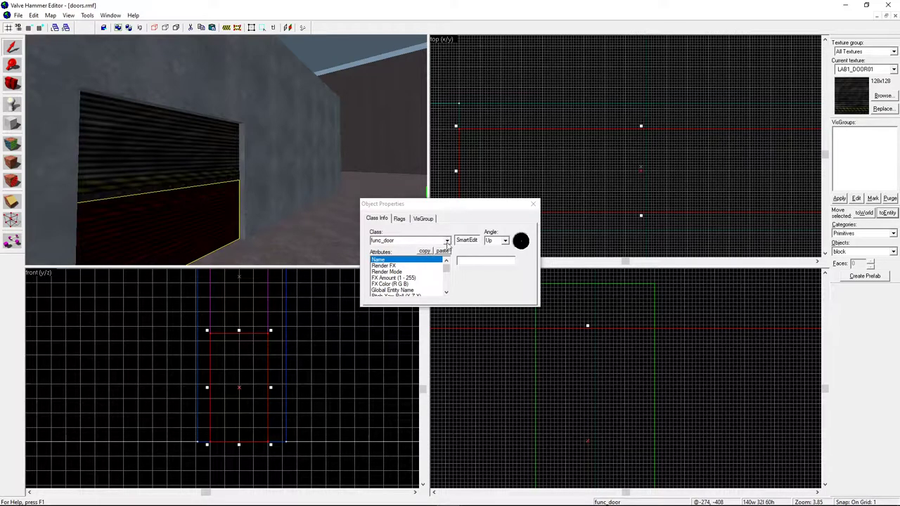
click(491, 263)
text(door)
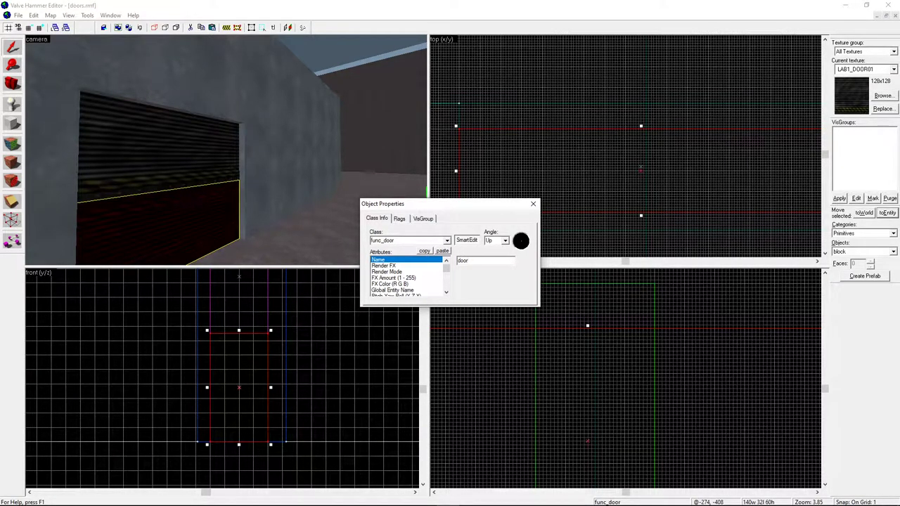
click(505, 240)
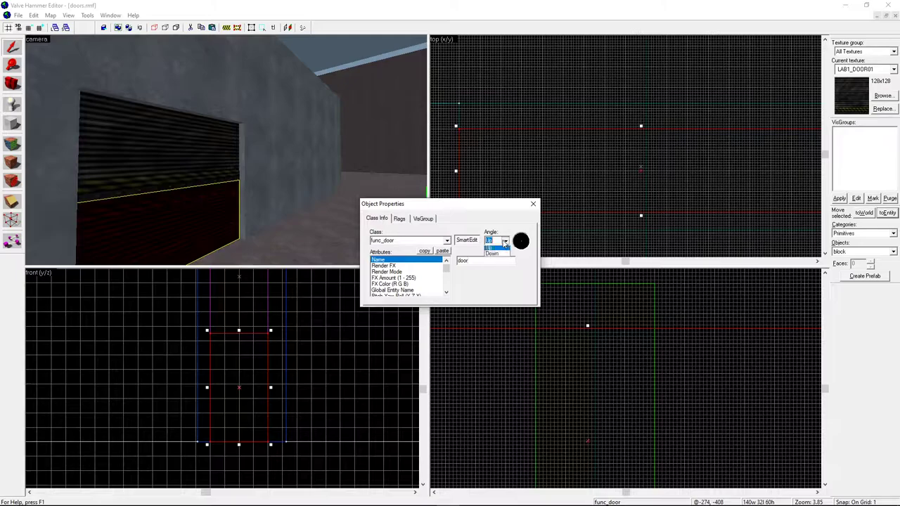
click(502, 259)
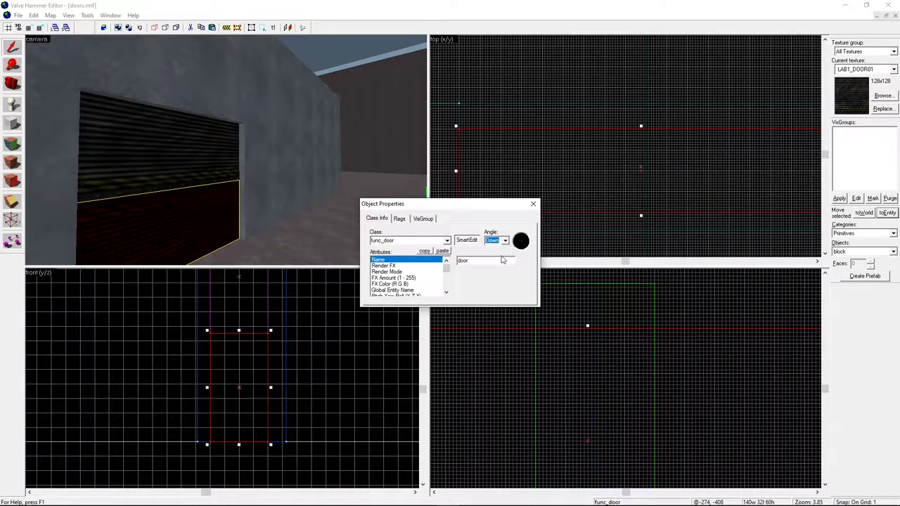
click(533, 204)
Choose the AAATRIGGER texture for a new block, filtering the textures by "aaa".
click(14, 126)
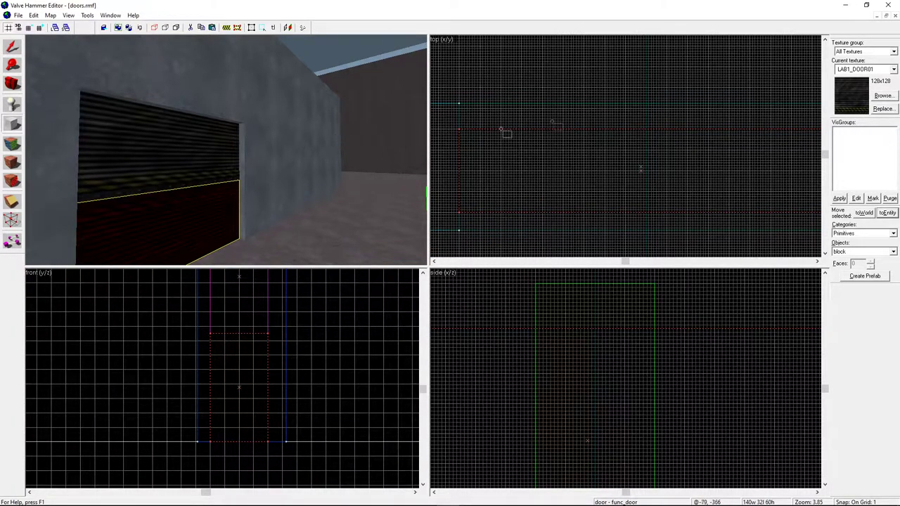
click(884, 96)
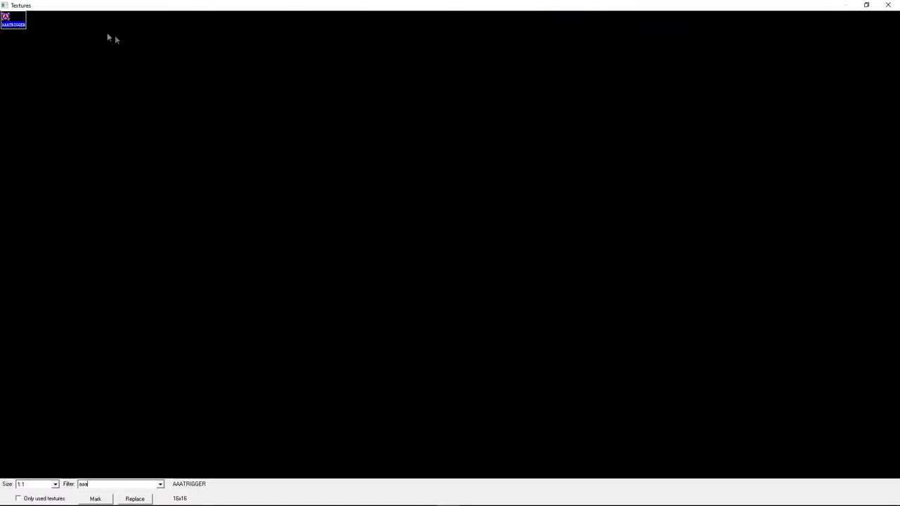
double_click(13, 21)
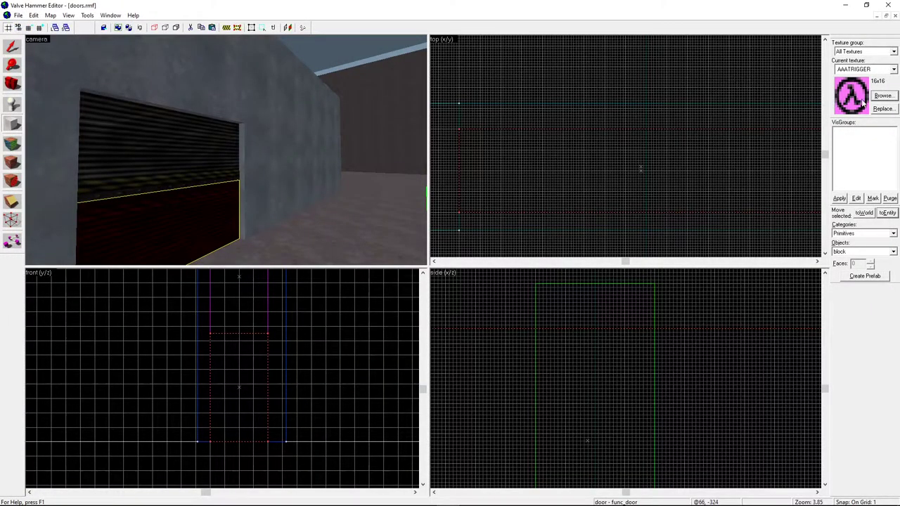
Create a trigger block about 140 wide, 80 long and 119 high that encloses the doorway from floor to lintel.
scroll(593, 190, down, 3)
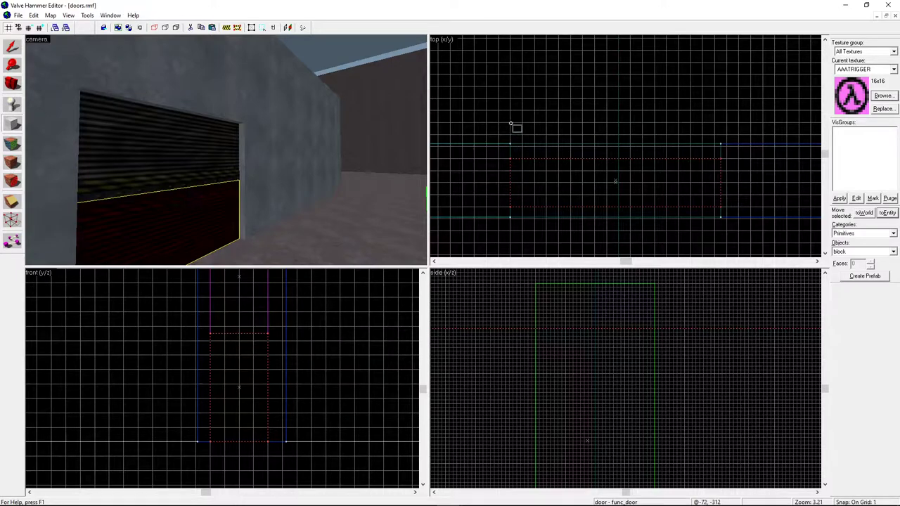
drag(511, 123, 721, 243)
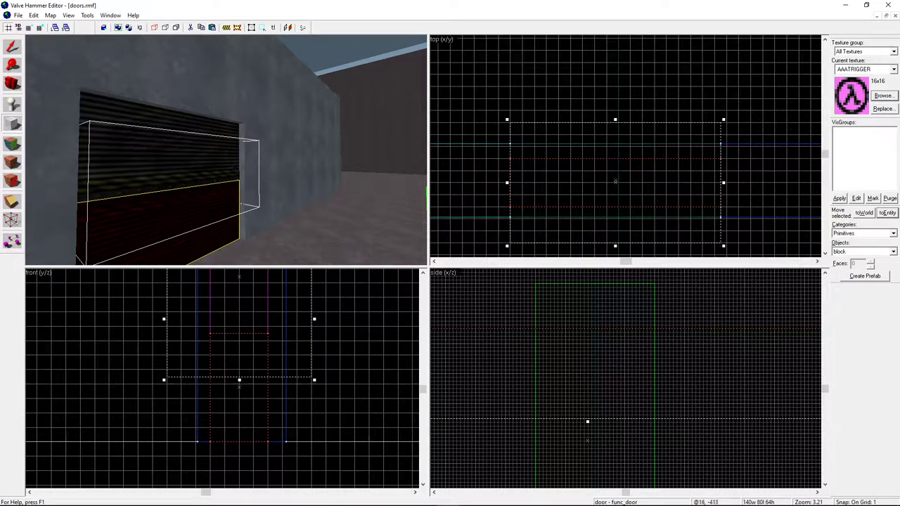
drag(239, 379, 239, 442)
key(Up)
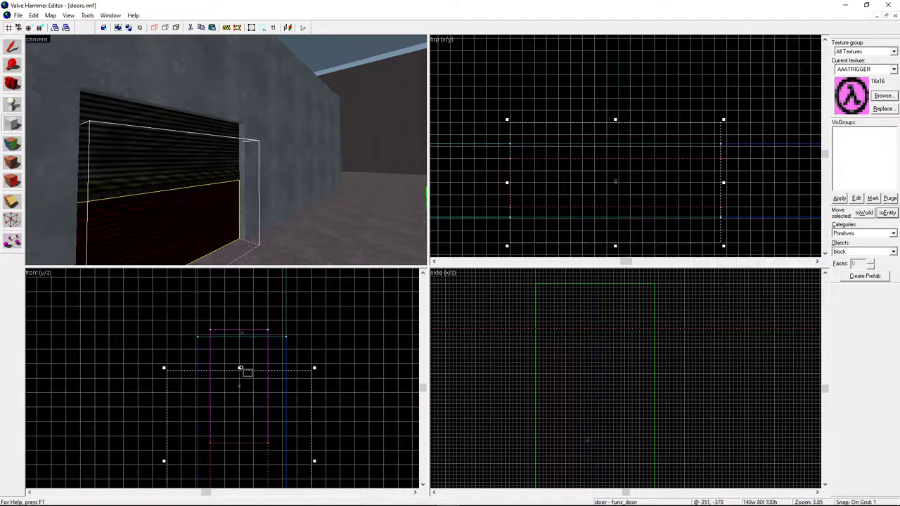
drag(239, 368, 242, 334)
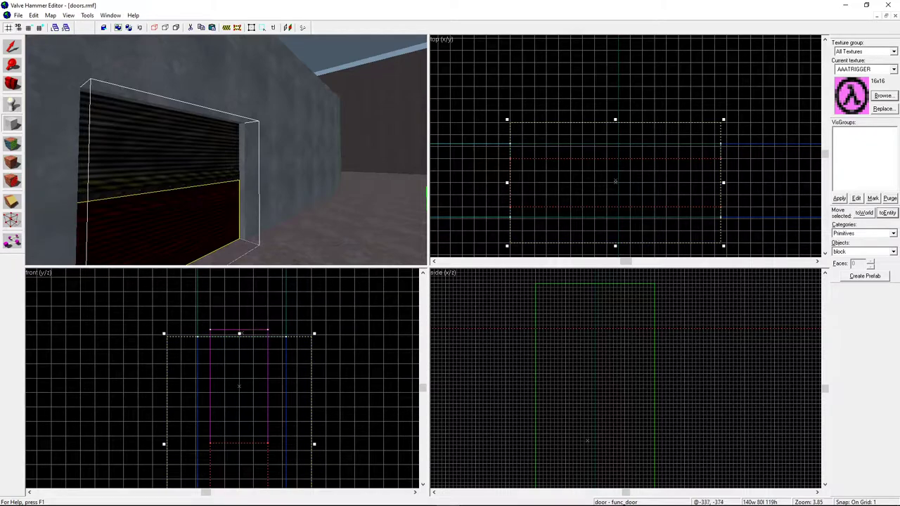
key(Return)
Tie the AAATRIGGER block to an entity and set its class to trigger_multiple.
click(12, 45)
click(187, 167)
right_click(607, 163)
click(628, 328)
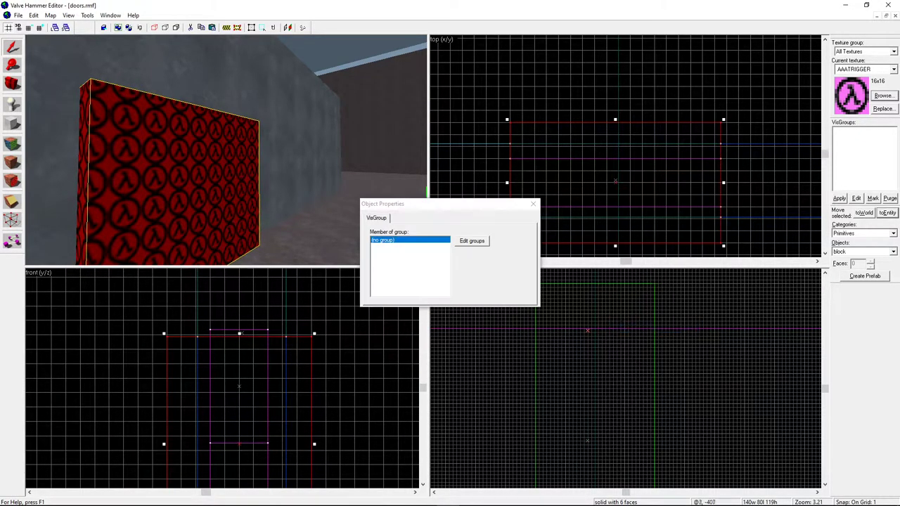
click(880, 214)
double_click(416, 241)
text(f)
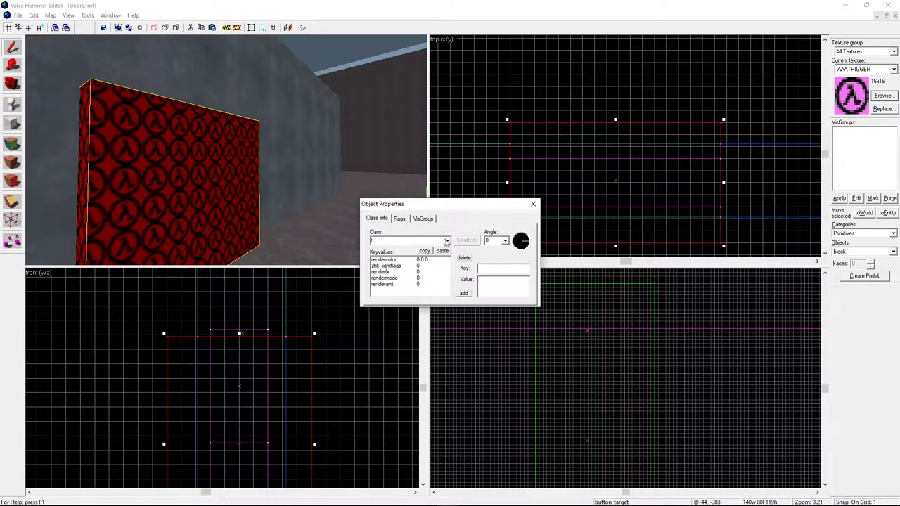
click(446, 240)
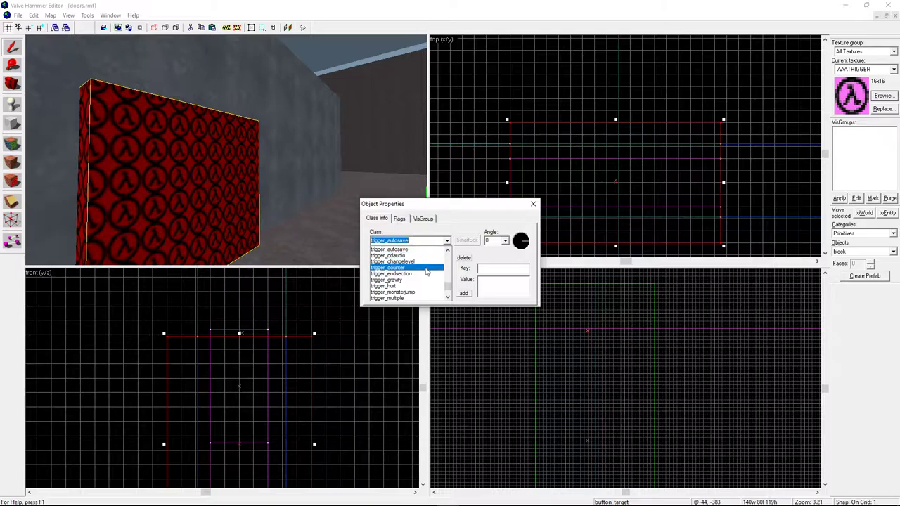
click(420, 298)
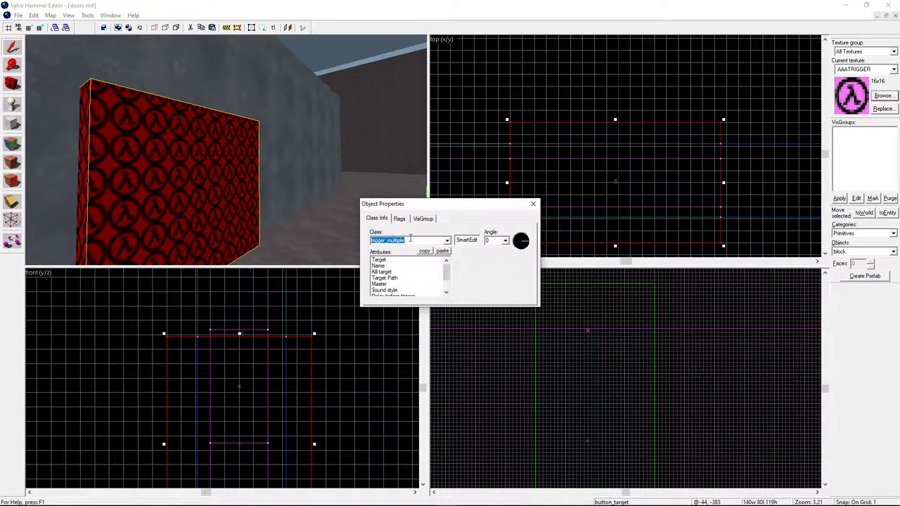
Set the trigger_multiple's target to "door" and leave its flags unset.
click(384, 261)
text(door)
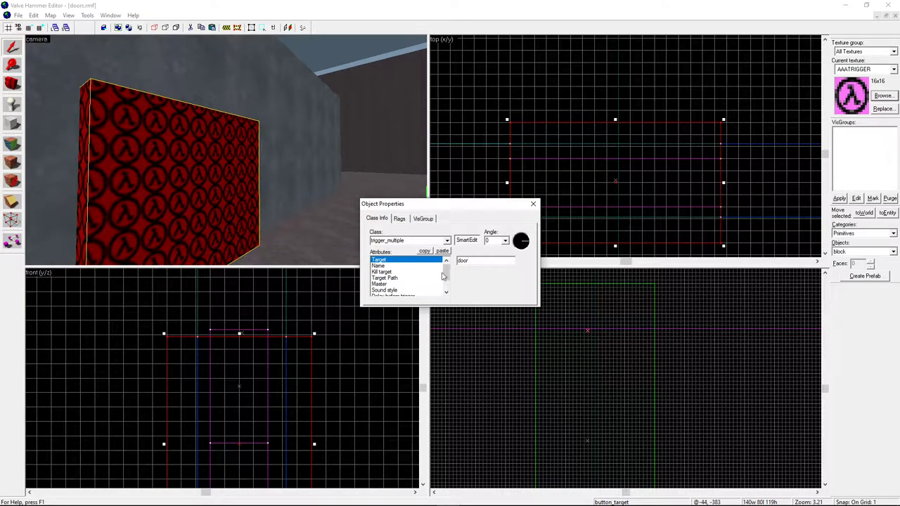
click(401, 219)
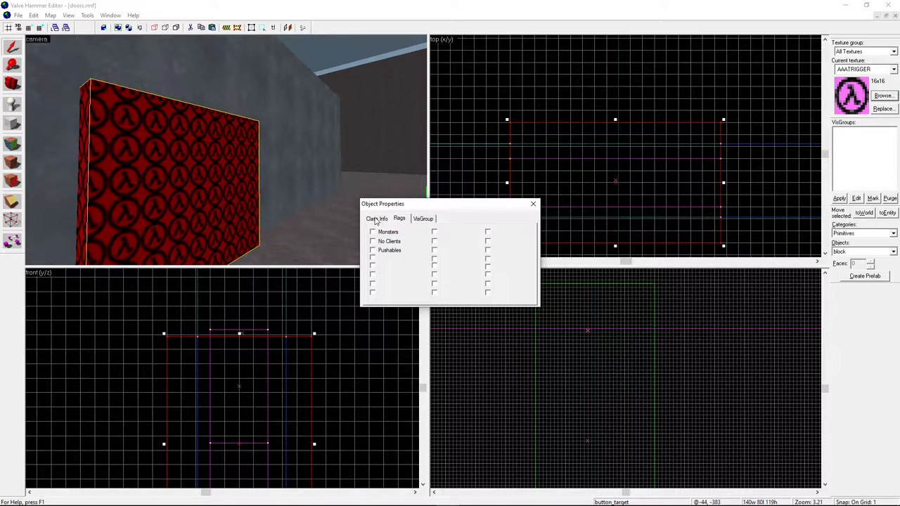
click(377, 219)
click(533, 204)
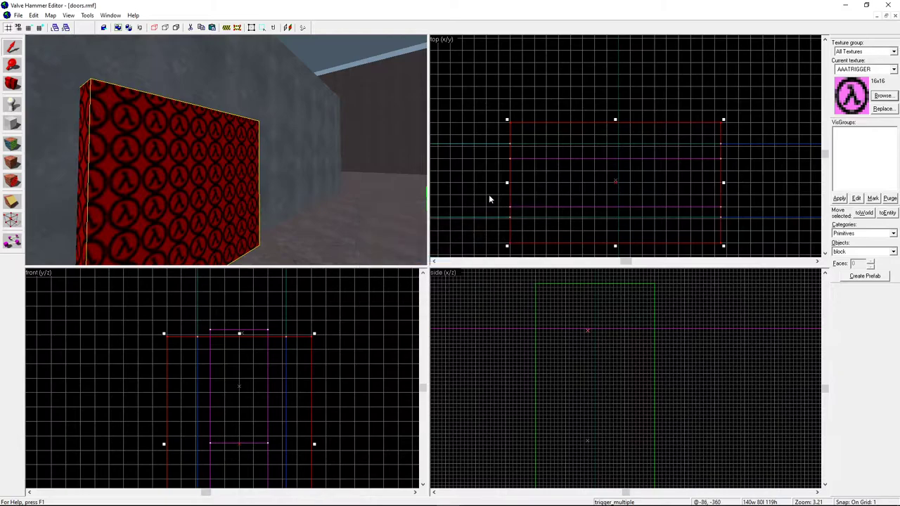
Save the map, compile and run it in Half-Life, and dismiss the message of the day.
click(20, 15)
click(41, 57)
key(F9)
key(Return)
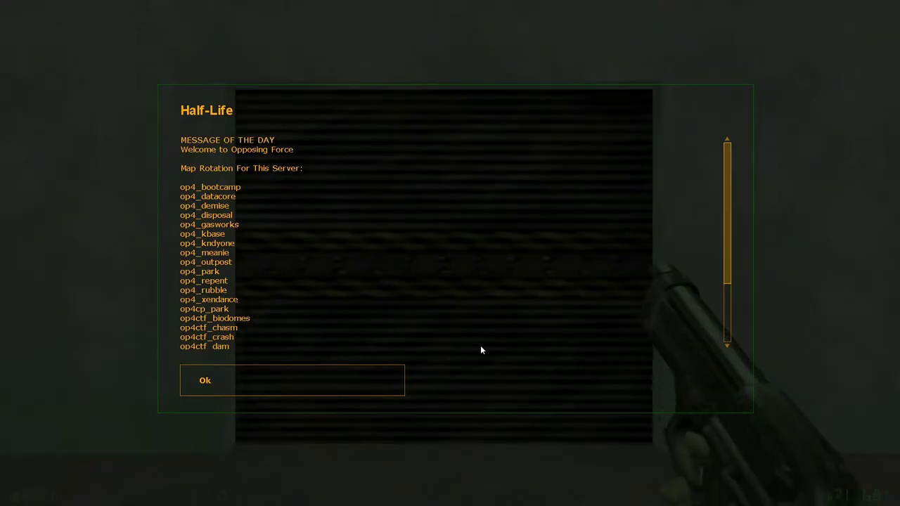
key(Return)
Test the door in the game by walking up to it, backing away and attacking it, and return to Hammer.
key(w)
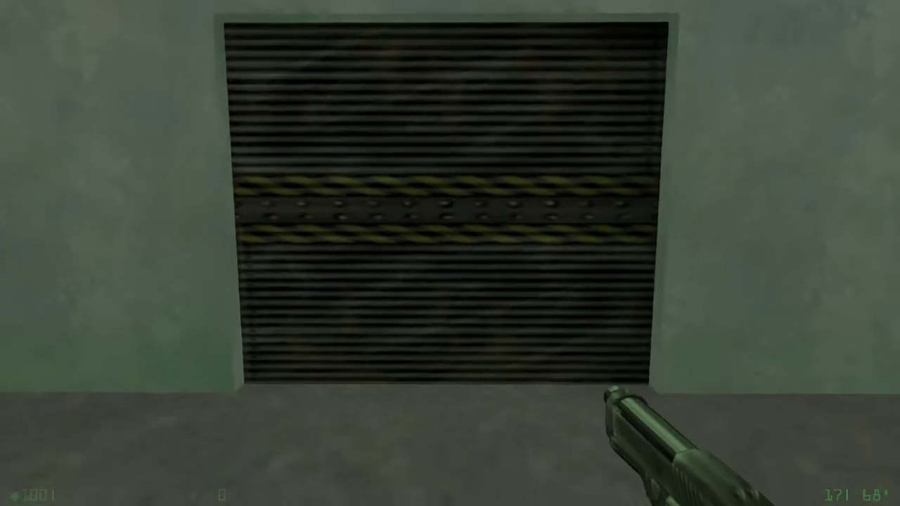
key(s)
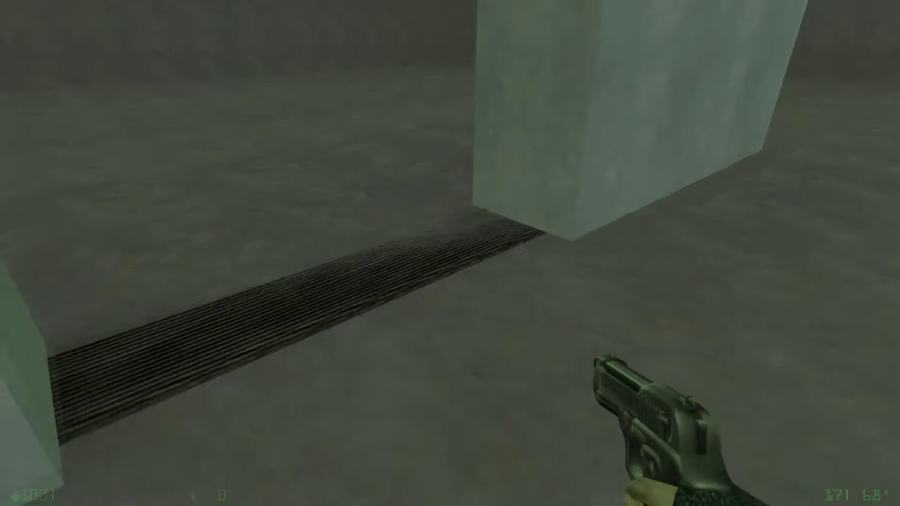
key(w)
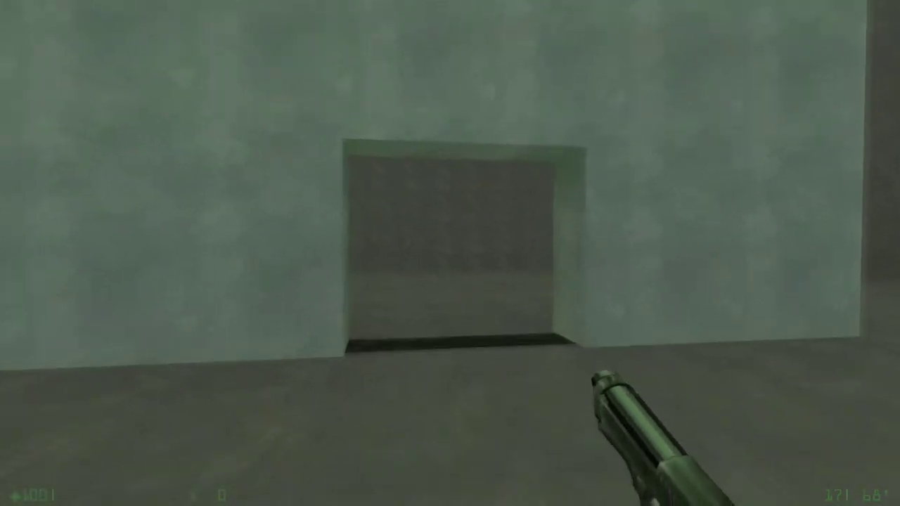
key(s)
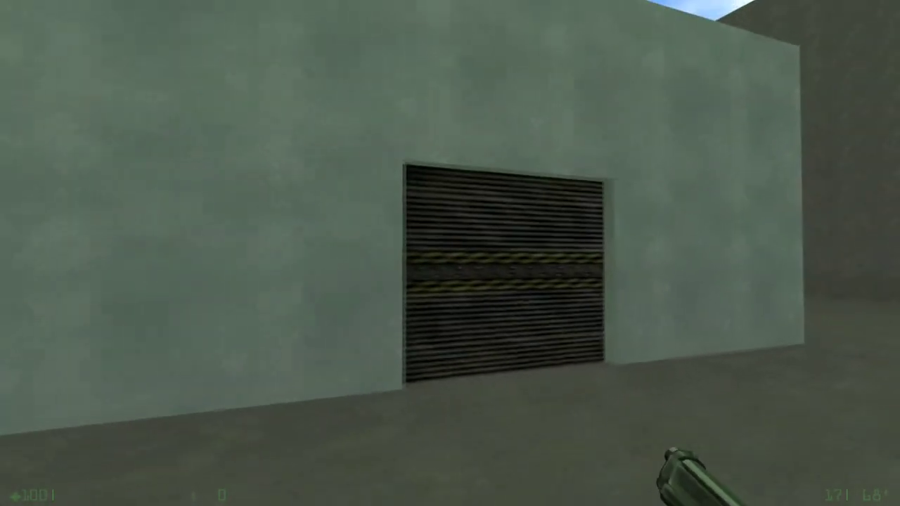
click(451, 253)
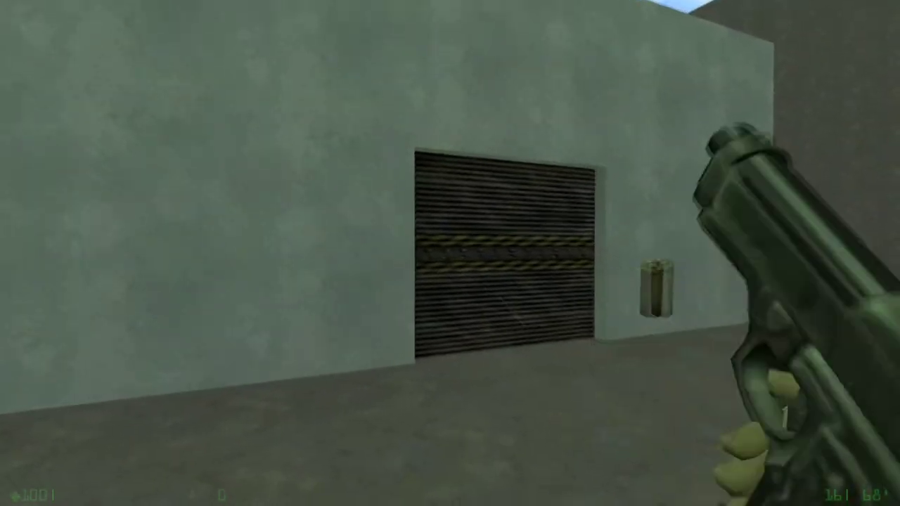
key(d)
key(1)
click(450, 253)
key(w)
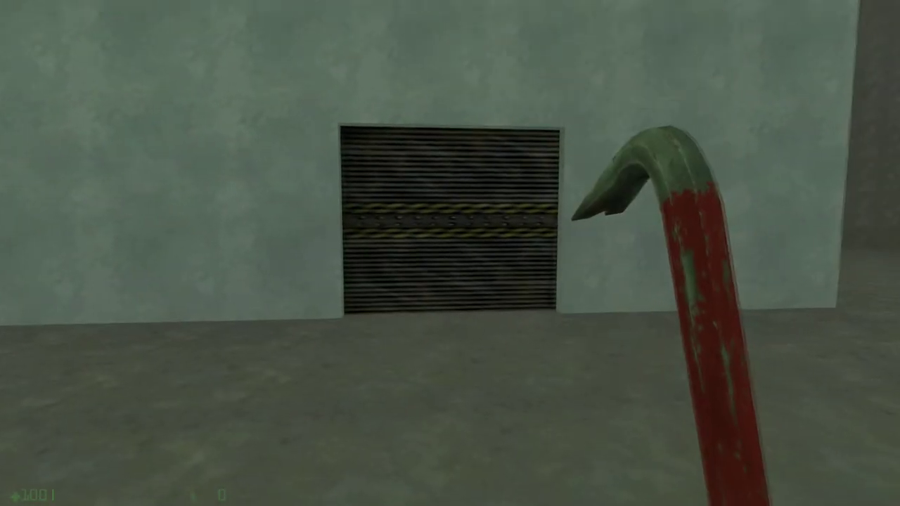
key(s)
key(Escape)
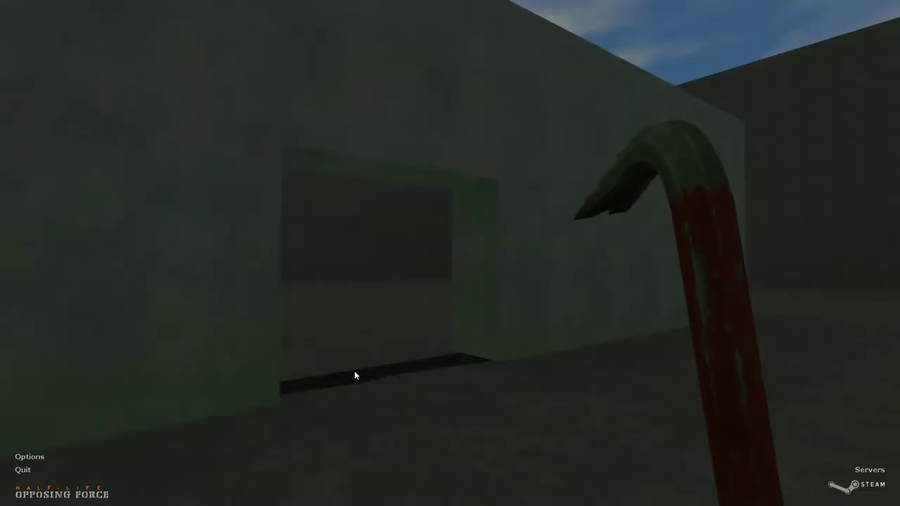
click(37, 380)
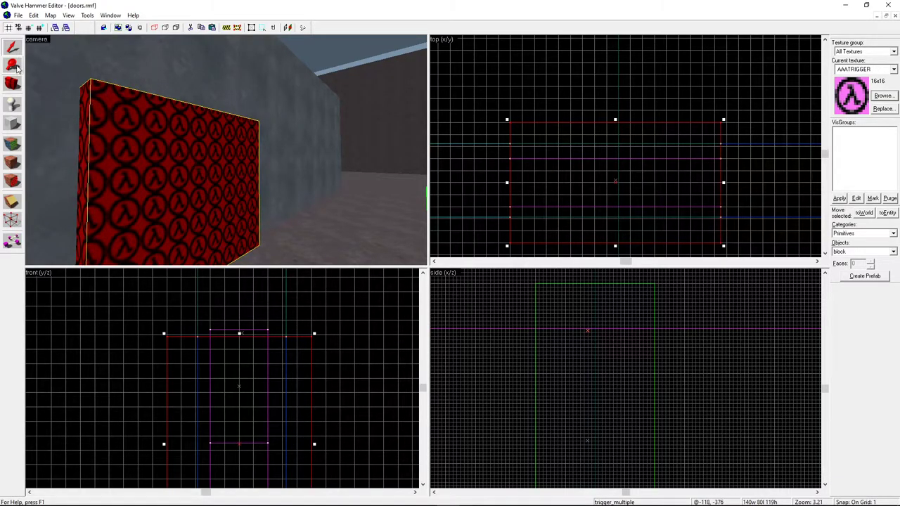
Duplicate the upper door half down onto the doorway floor and flatten the copy to a height of 1 unit.
click(239, 330)
scroll(247, 422, down, 2)
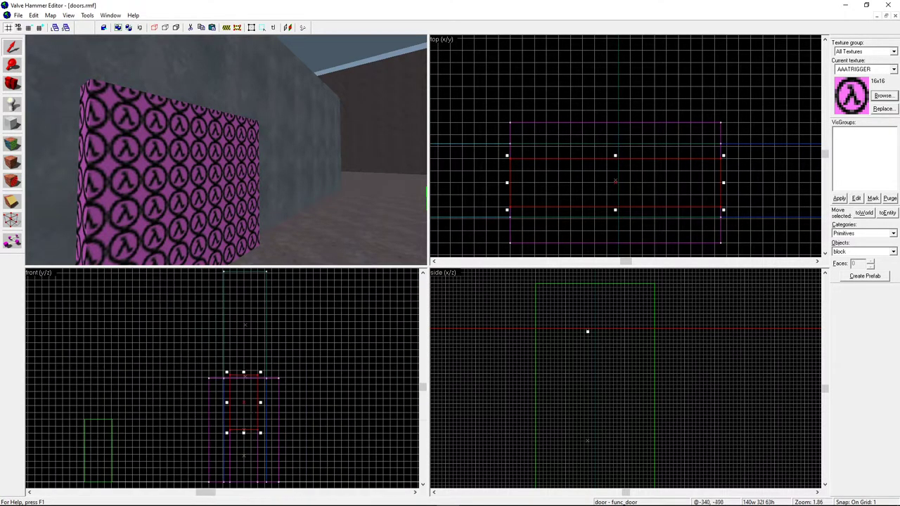
scroll(235, 458, down, 1)
scroll(243, 447, up, 3)
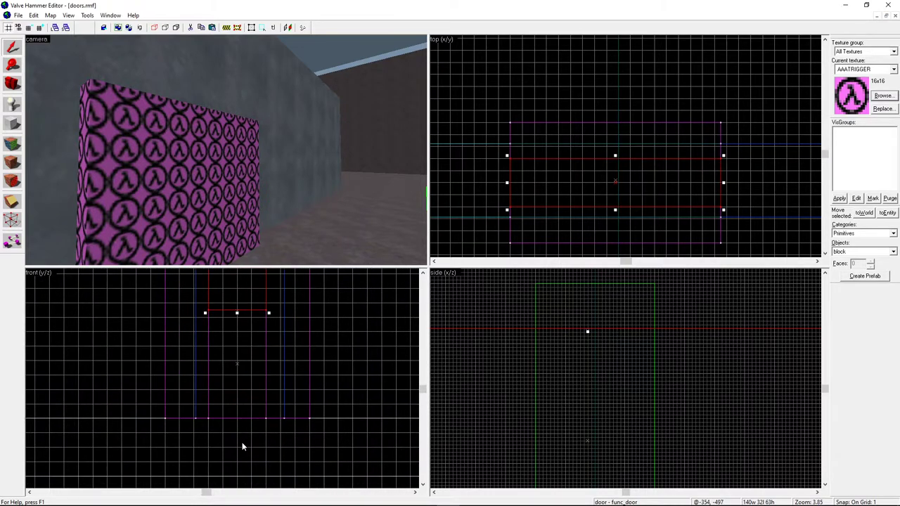
scroll(235, 425, up, 2)
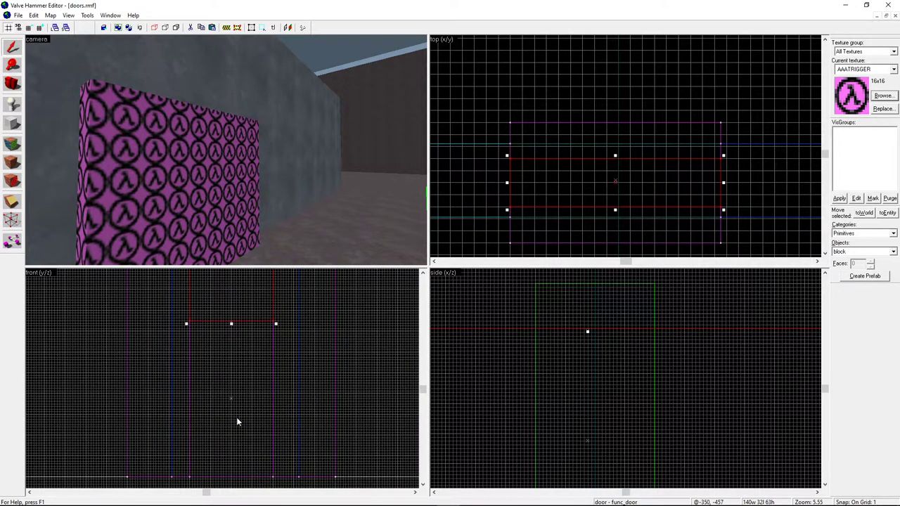
drag(183, 298, 270, 468)
key(Return)
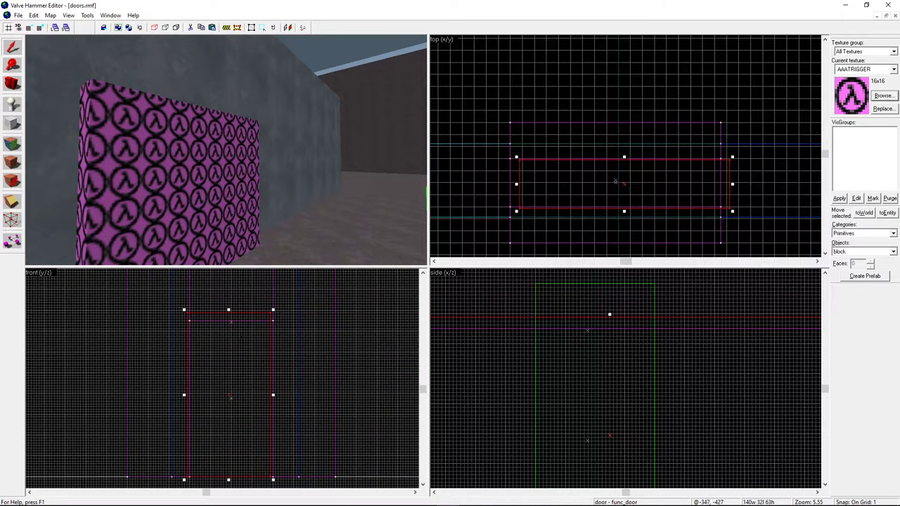
drag(230, 310, 259, 474)
key(Down)
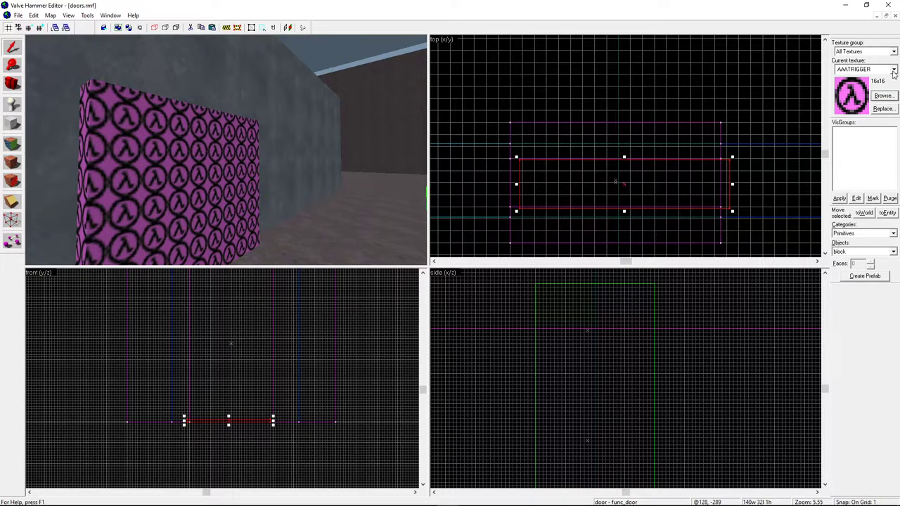
Move the trigger block clear of the door and extend the flat floor strip to 50 units deep, across the wall's thickness.
click(509, 132)
drag(614, 237, 615, 123)
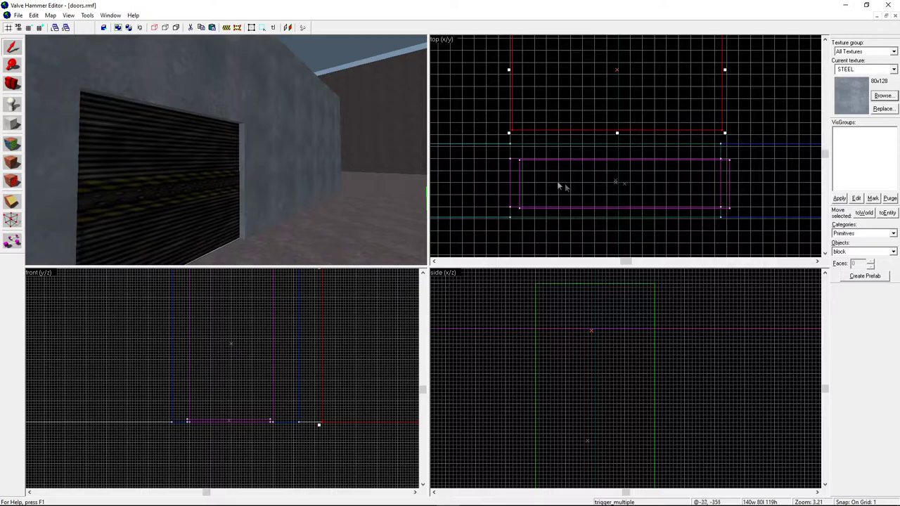
click(221, 249)
drag(624, 157, 624, 140)
drag(624, 213, 624, 222)
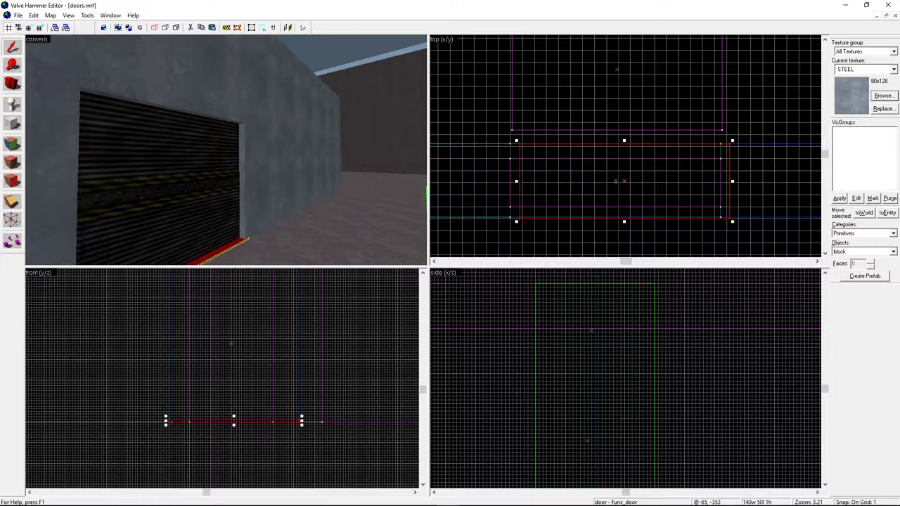
Align both ends of the floor strip with the sides of the doorway, making it 140 units wide.
drag(516, 181, 507, 181)
click(12, 83)
drag(211, 144, 225, 150)
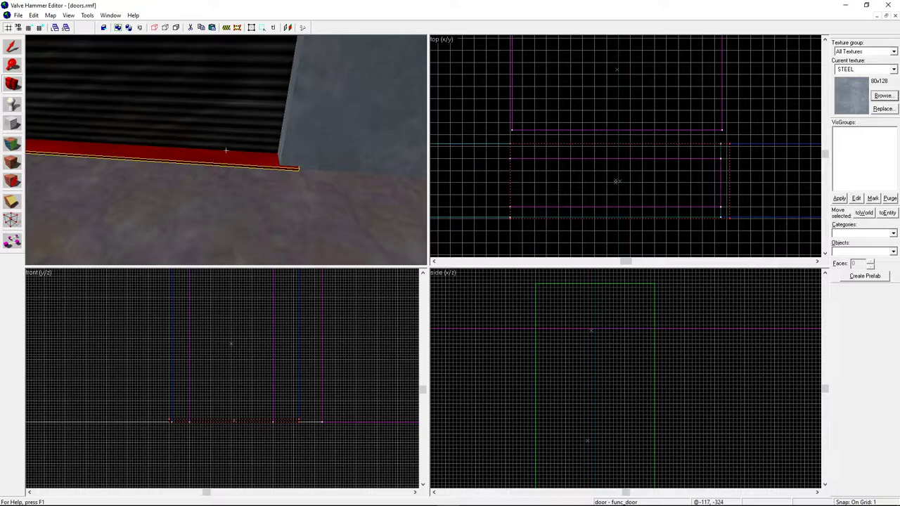
click(12, 50)
drag(733, 181, 725, 182)
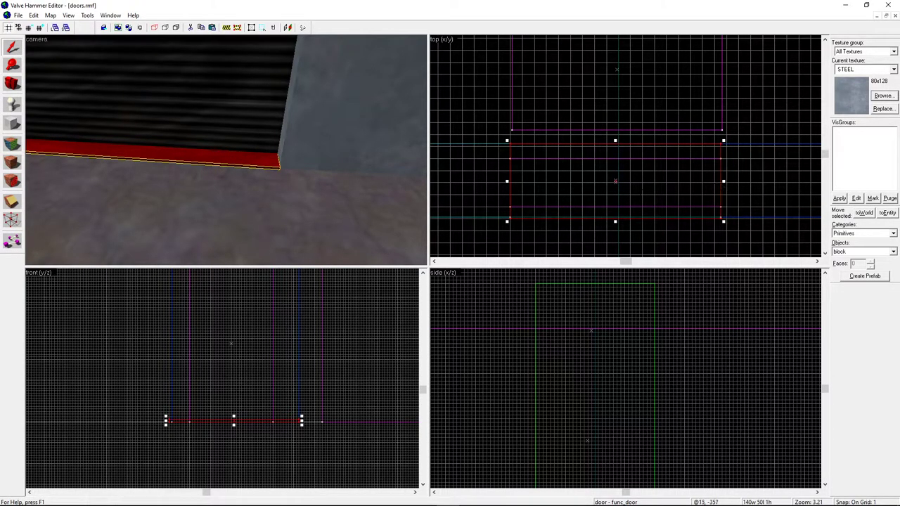
Trim the long outer edge of the floor strip slightly so it sits flush with the wall face.
click(14, 83)
mouse_move(169, 123)
mouse_down()
mouse_move(226, 150)
mouse_move(87, 111)
mouse_up()
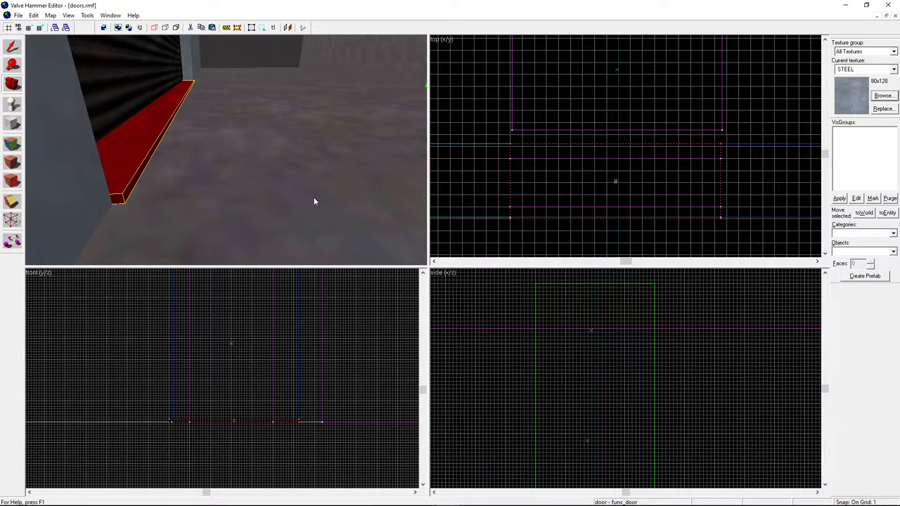
scroll(590, 218, up, 2)
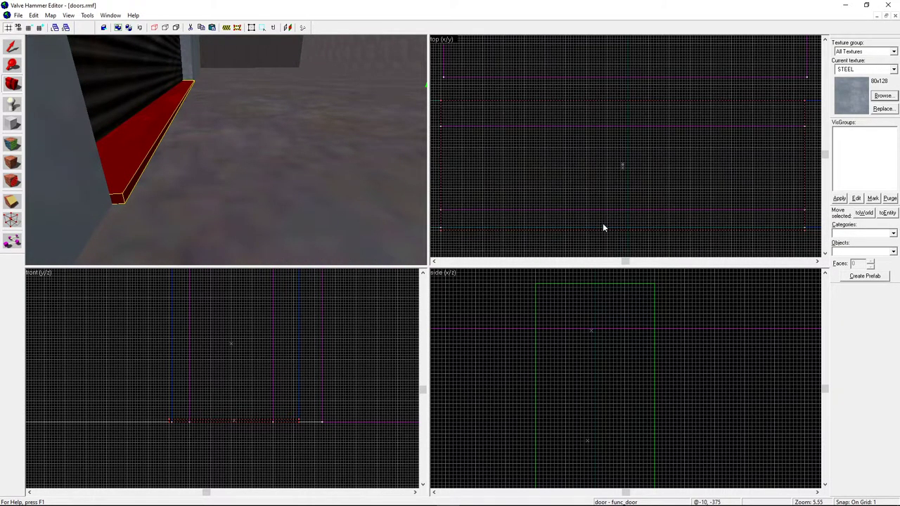
key(shift+s)
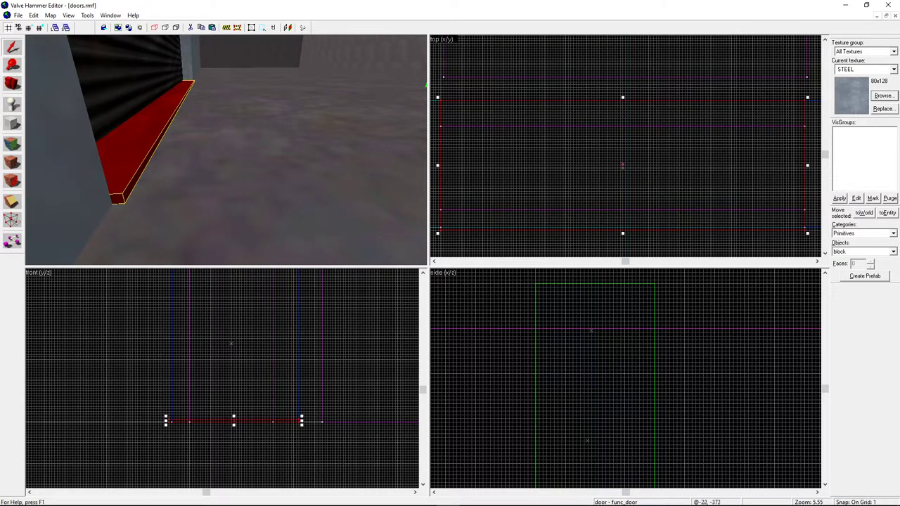
drag(623, 233, 623, 230)
click(13, 83)
drag(168, 140, 226, 151)
Move the trigger_multiple block back over the door so it extends on both sides of the wall.
click(13, 48)
click(316, 126)
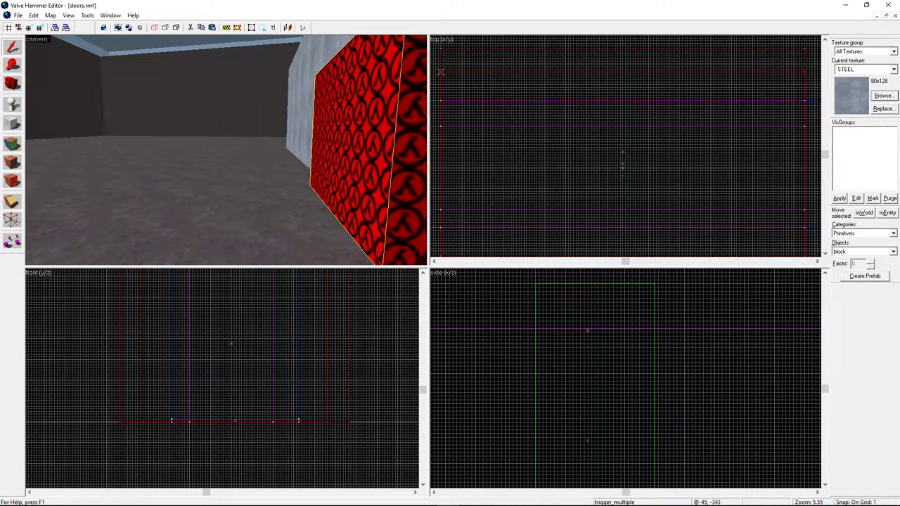
drag(511, 145, 511, 140)
drag(512, 140, 511, 137)
scroll(516, 151, down, 2)
scroll(530, 173, left, 1)
scroll(549, 183, down, 1)
scroll(548, 183, right, 1)
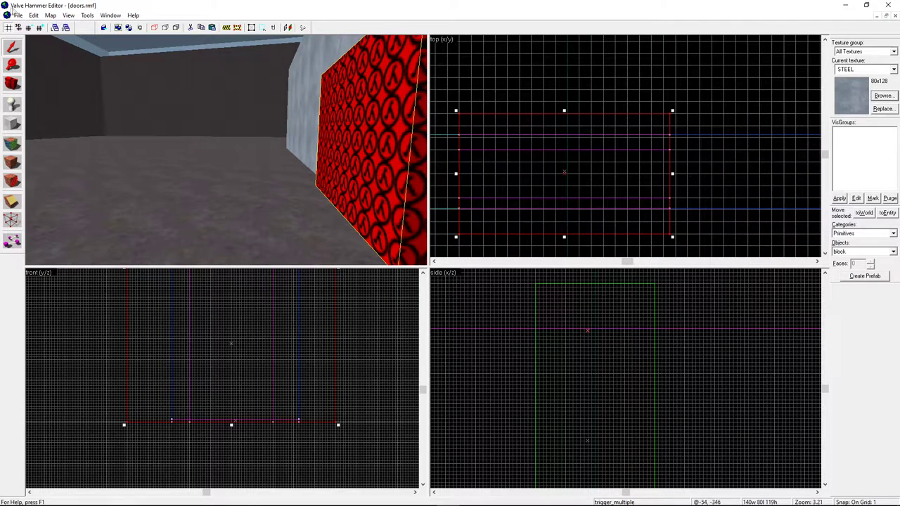
click(18, 15)
click(43, 47)
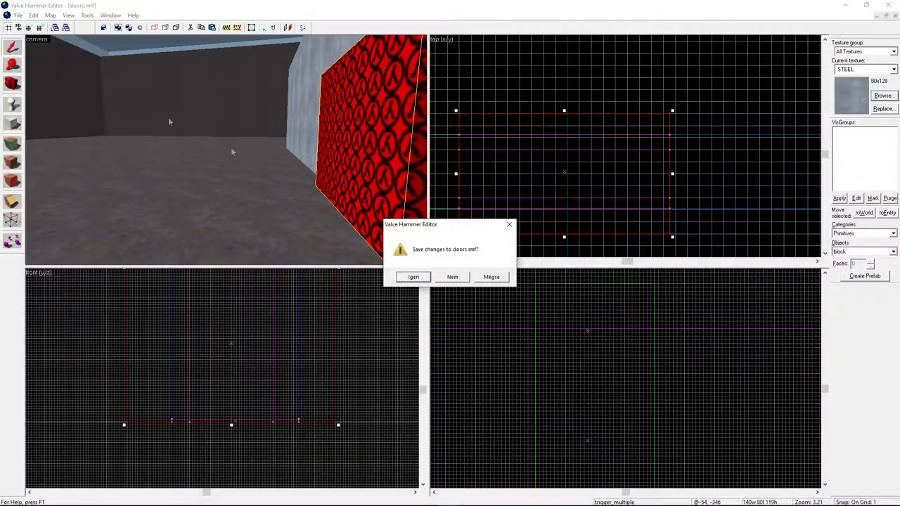
click(501, 278)
Save the map, compile and run it in Half-Life, and dismiss the message of the day.
click(20, 17)
click(35, 57)
key(F9)
key(Return)
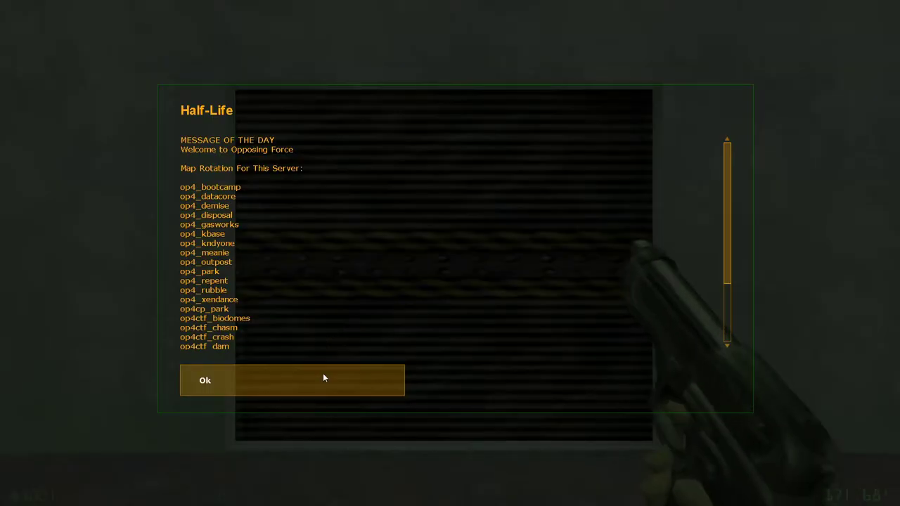
click(323, 375)
Test the door from both sides by walking up to it and backing away, check the floor strip, and exit to the game's main menu.
key(w)
key(s)
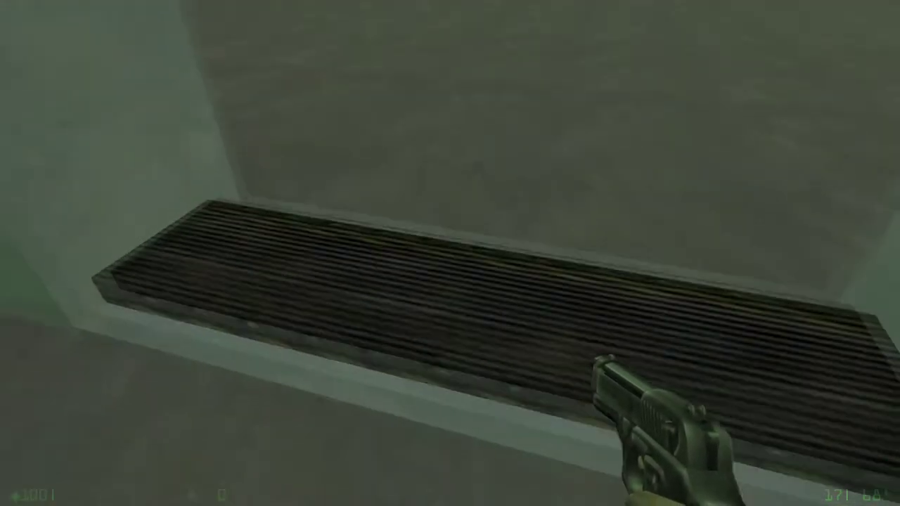
key(w)
key(s)
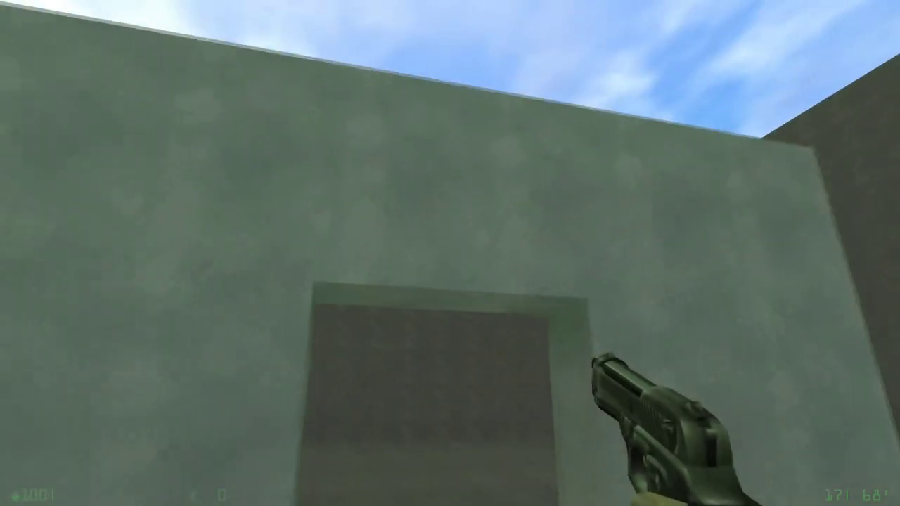
key(w)
key(d)
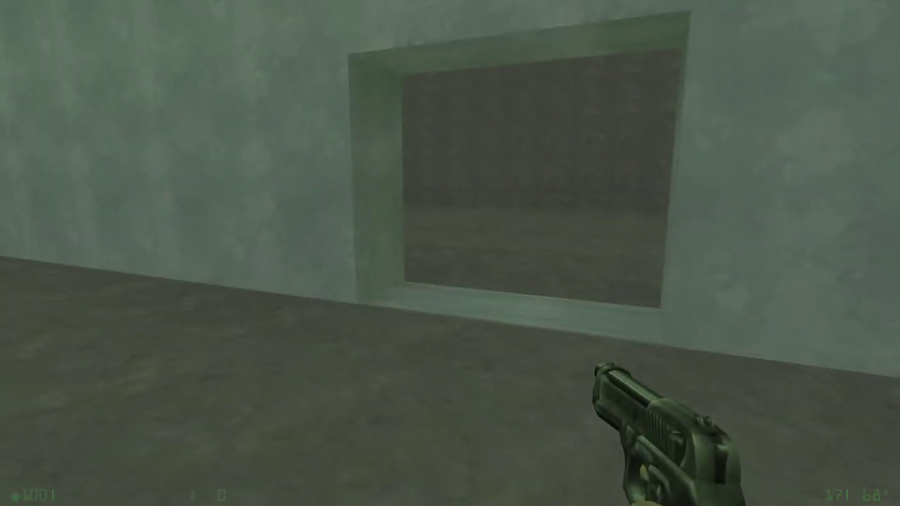
key(w)
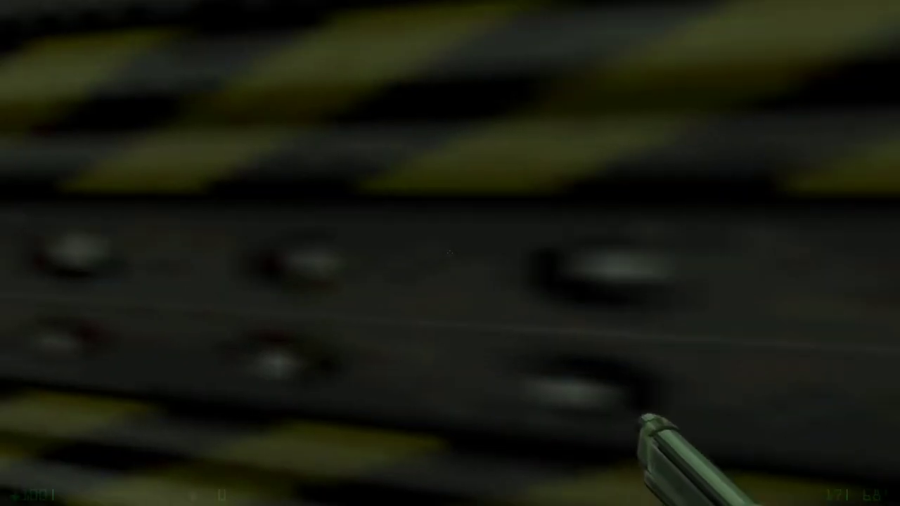
key(s)
key(w)
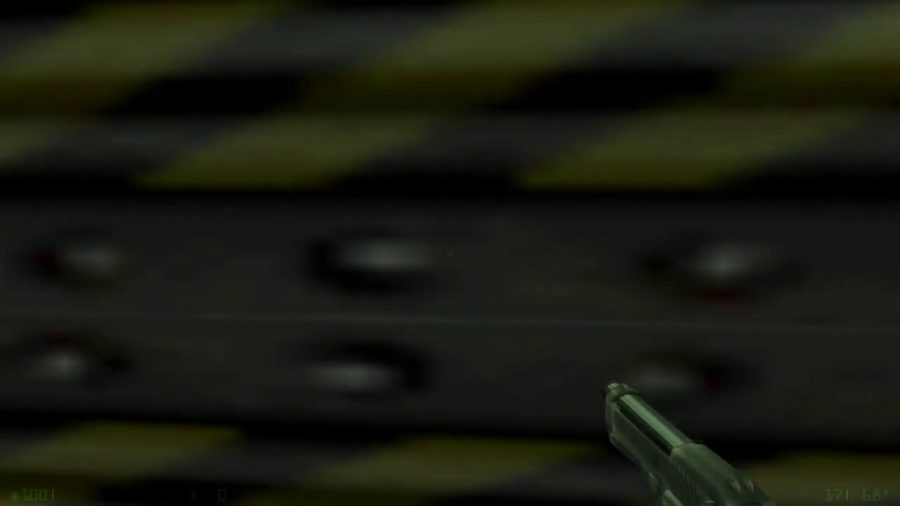
key(s)
key(w)
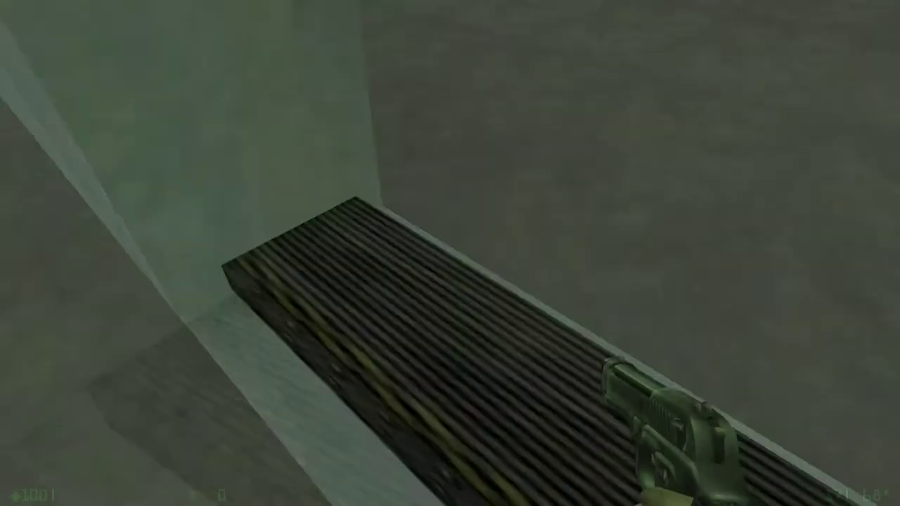
key(w)
key(Escape)
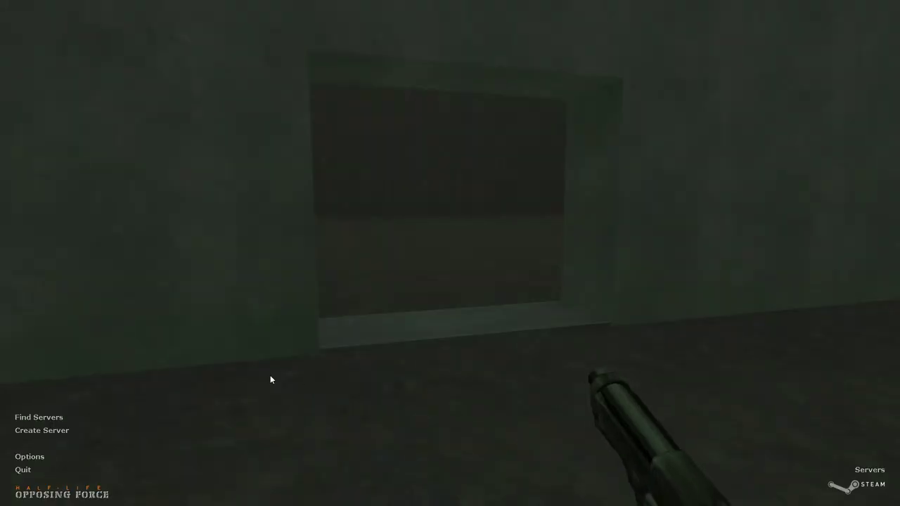
click(70, 379)
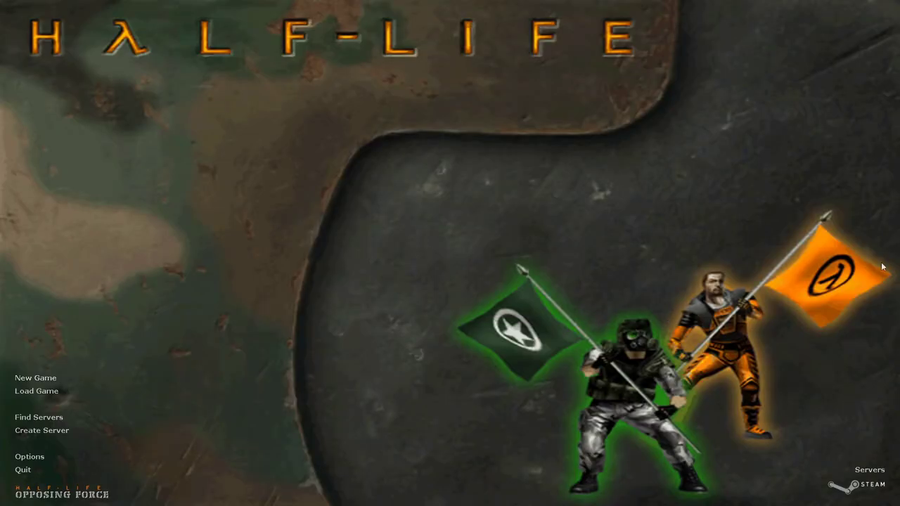